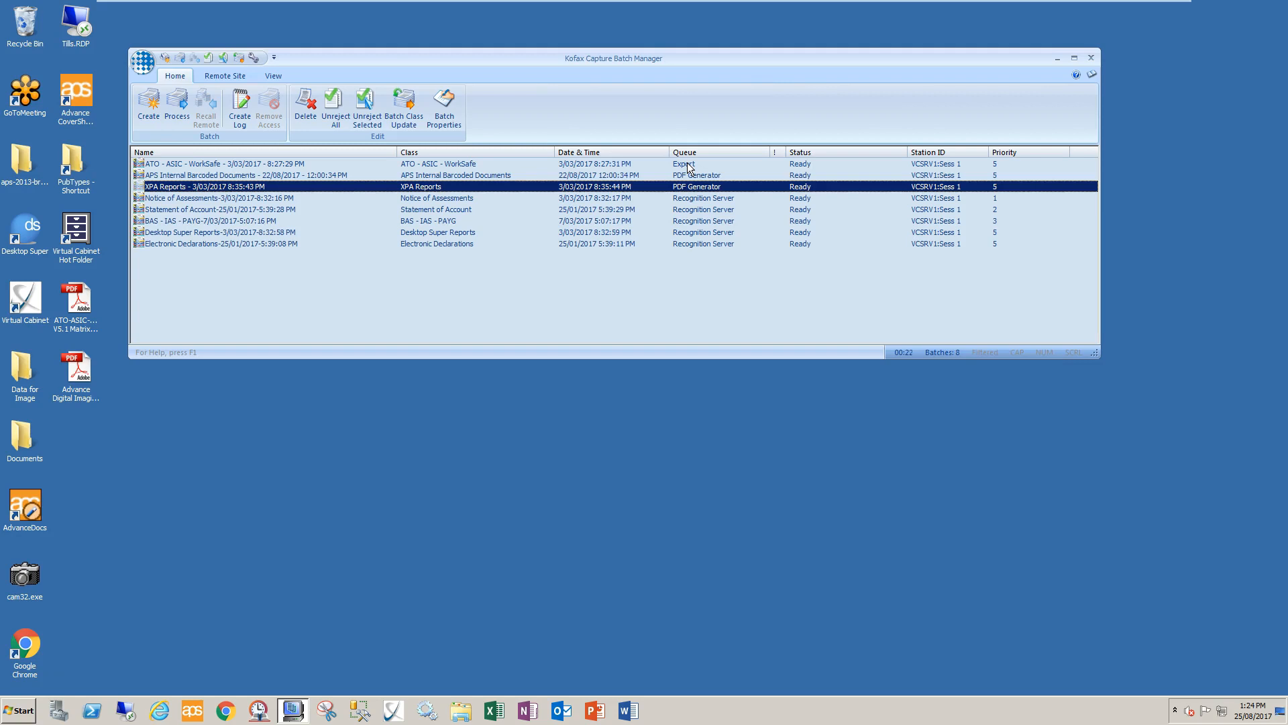
# Examine the queues of the waiting batches, selecting the Notice of Assessments batch
pyautogui.click(679, 59)
pyautogui.click(687, 199)
pyautogui.click(184, 108)
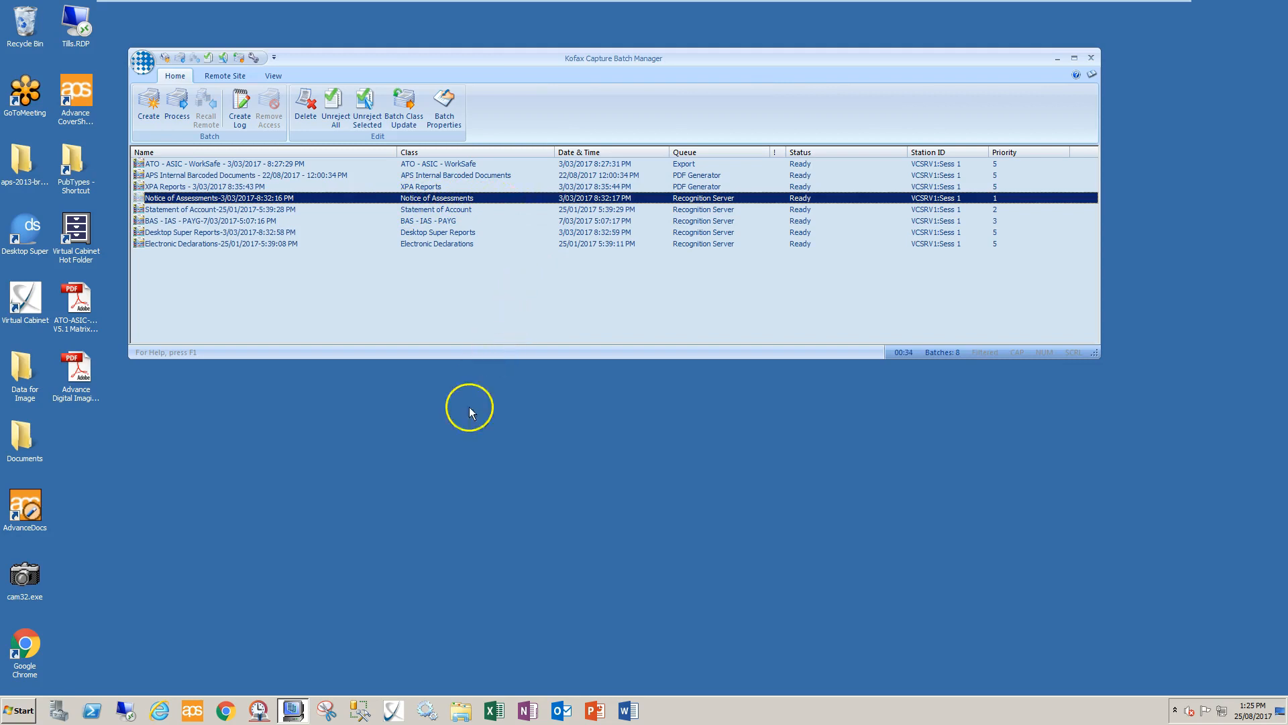
# Open the Windows Services console from the Control Panel's Administrative Tools
pyautogui.click(19, 713)
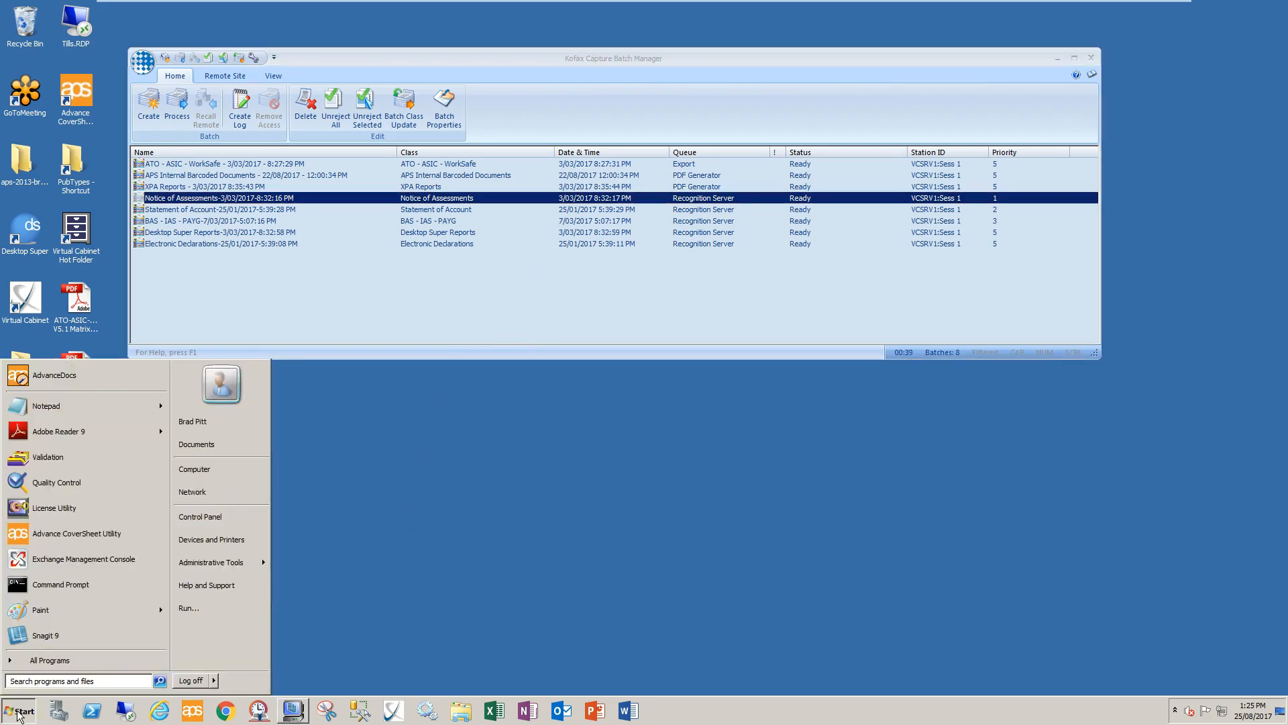
pyautogui.click(188, 520)
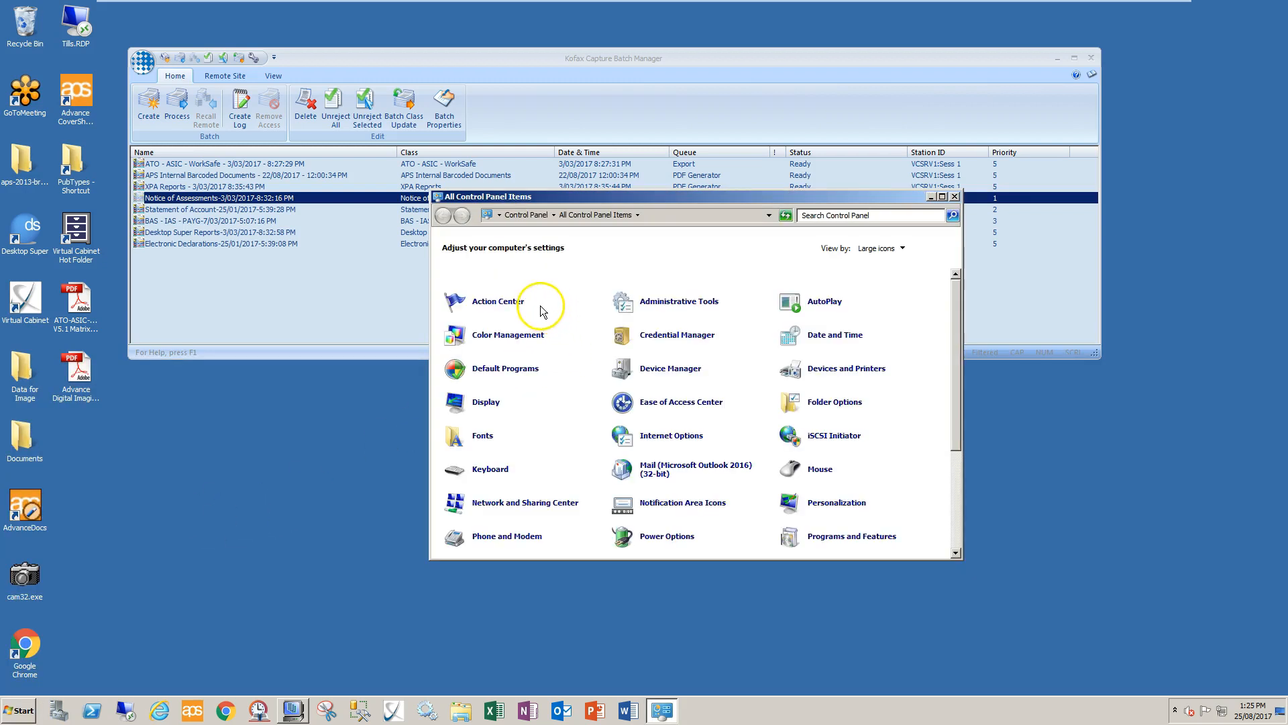
pyautogui.click(676, 303)
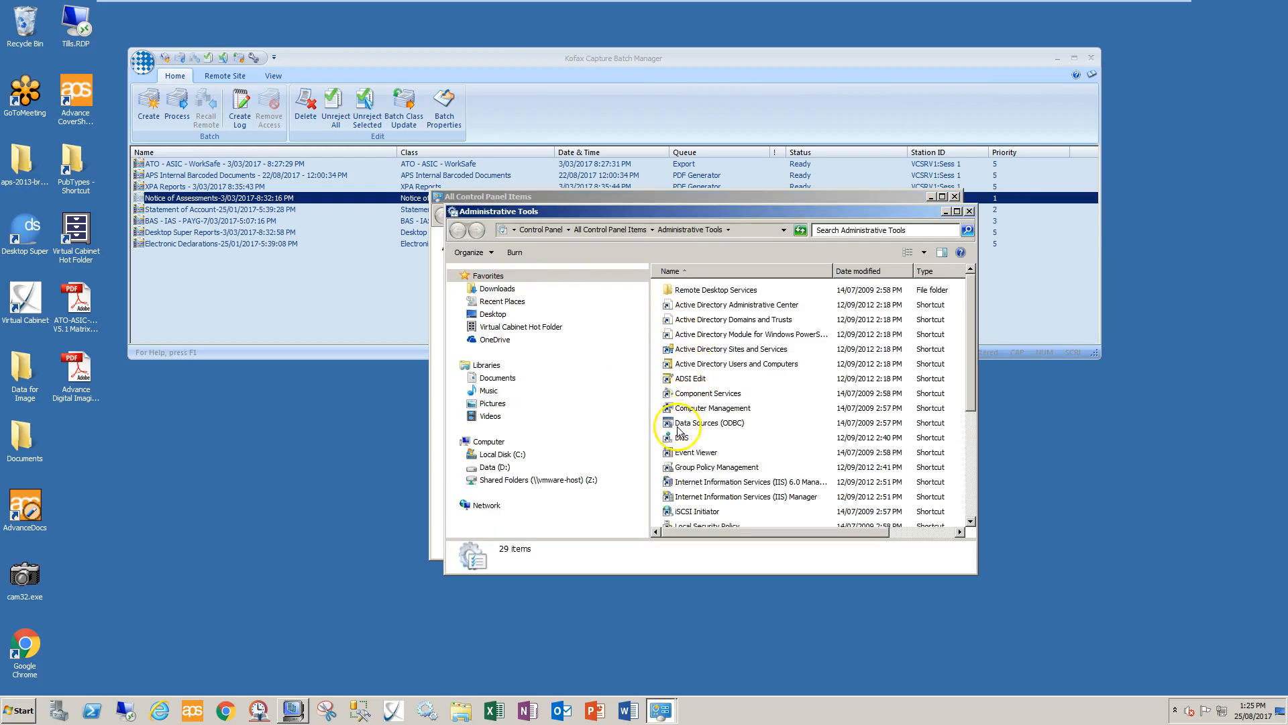
pyautogui.scroll(-2, 681, 490)
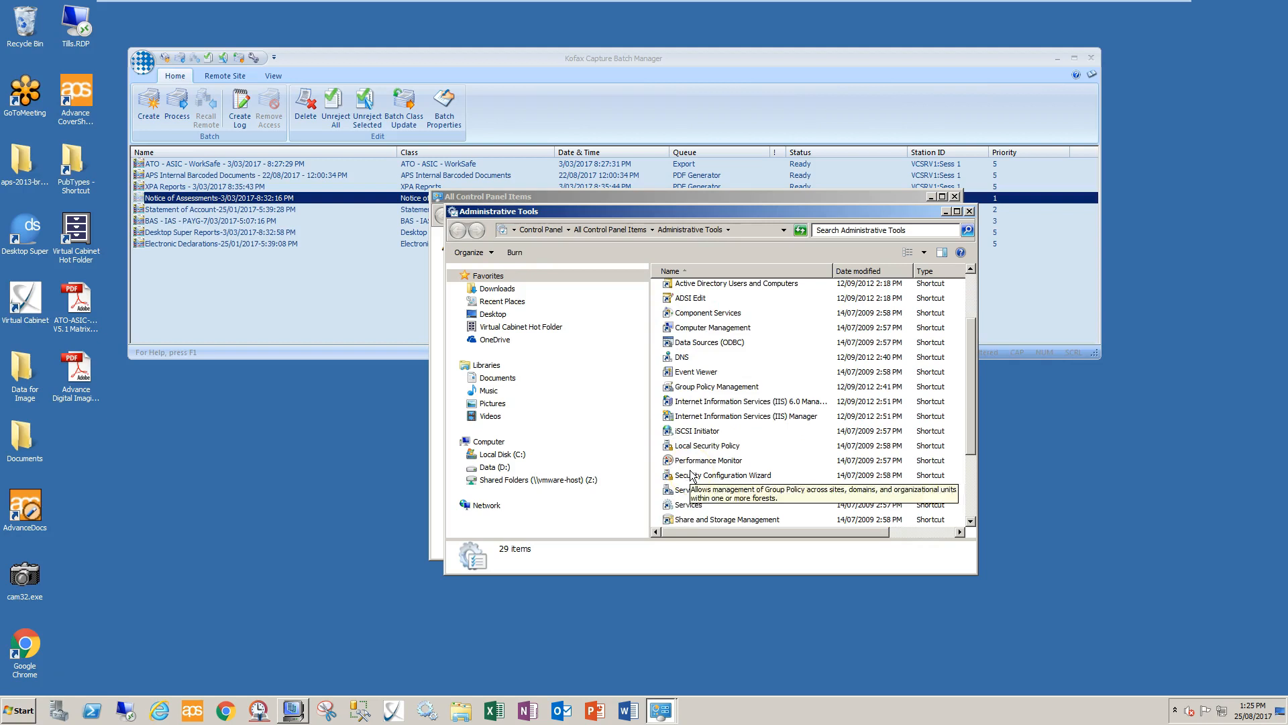
pyautogui.click(671, 507)
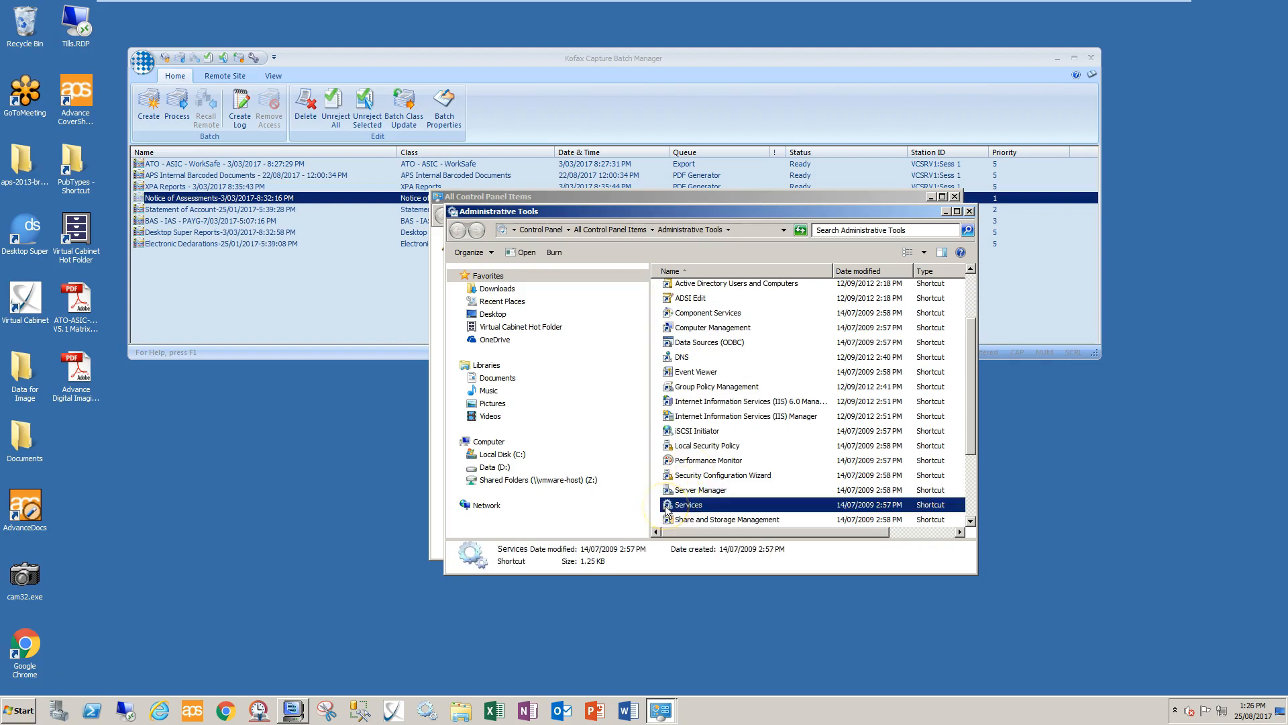
pyautogui.doubleClick(671, 507)
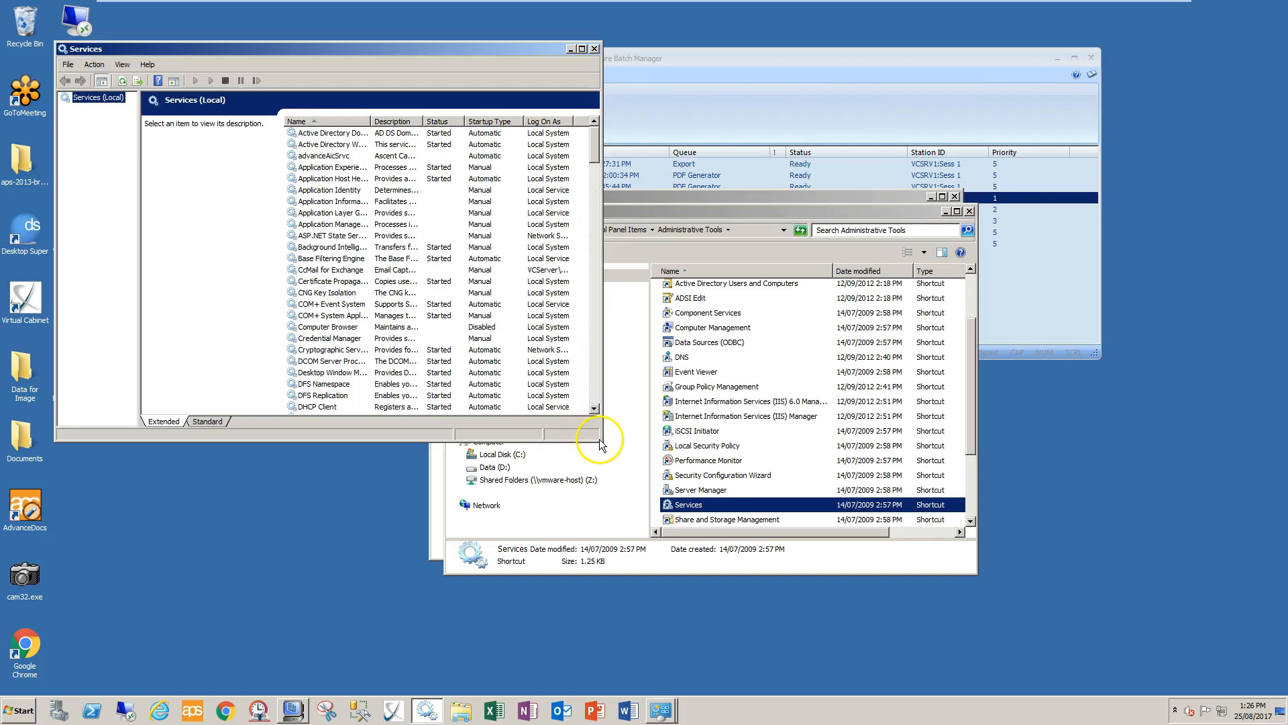
# Enlarge the Services window and widen its Name and Status columns
pyautogui.moveTo(599, 440); pyautogui.dragTo(883, 604)
pyautogui.moveTo(370, 121); pyautogui.dragTo(434, 121)
pyautogui.moveTo(527, 123); pyautogui.dragTo(637, 123)
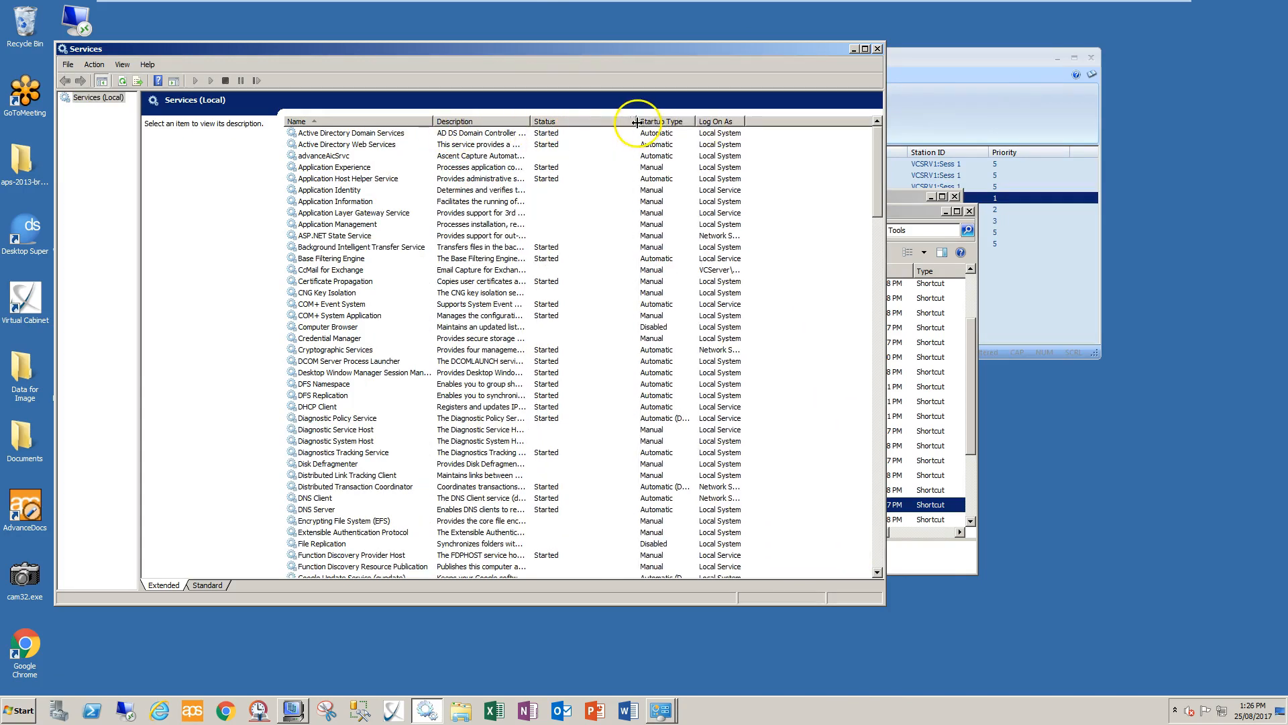
# Check the status of the advanceAicSrvc service and its available actions without starting it
pyautogui.click(314, 156)
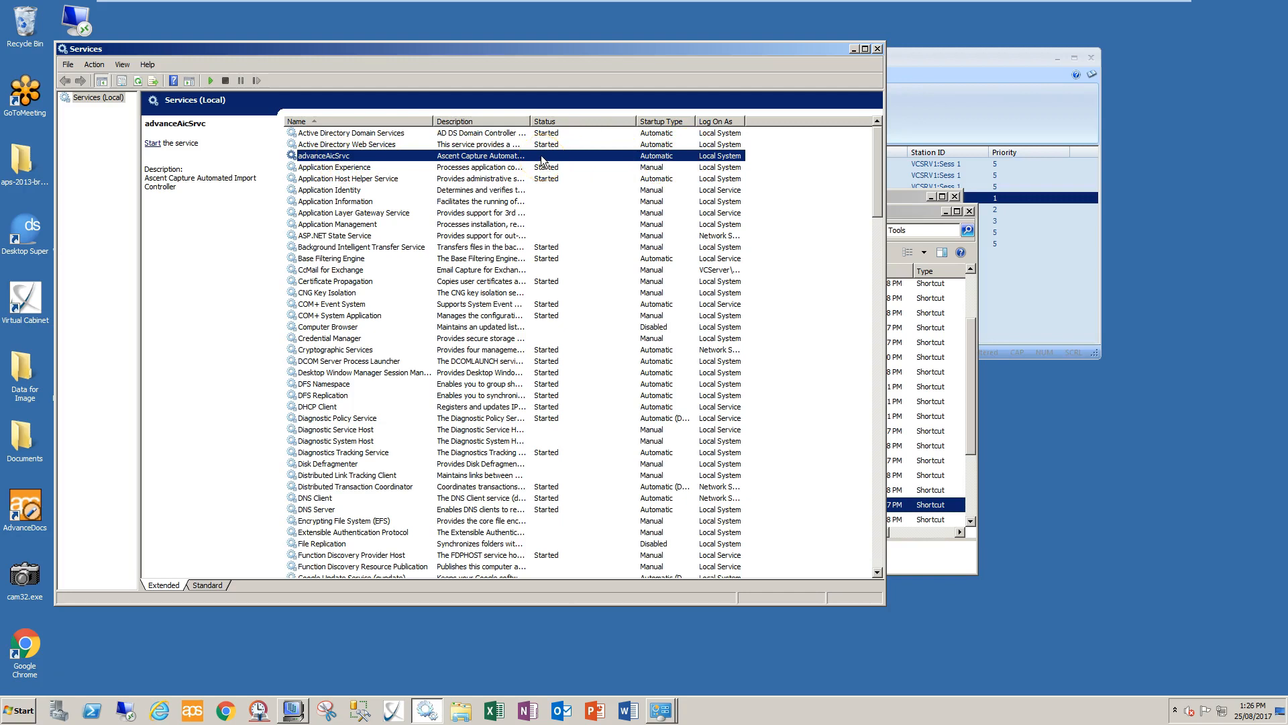
pyautogui.rightClick(520, 157)
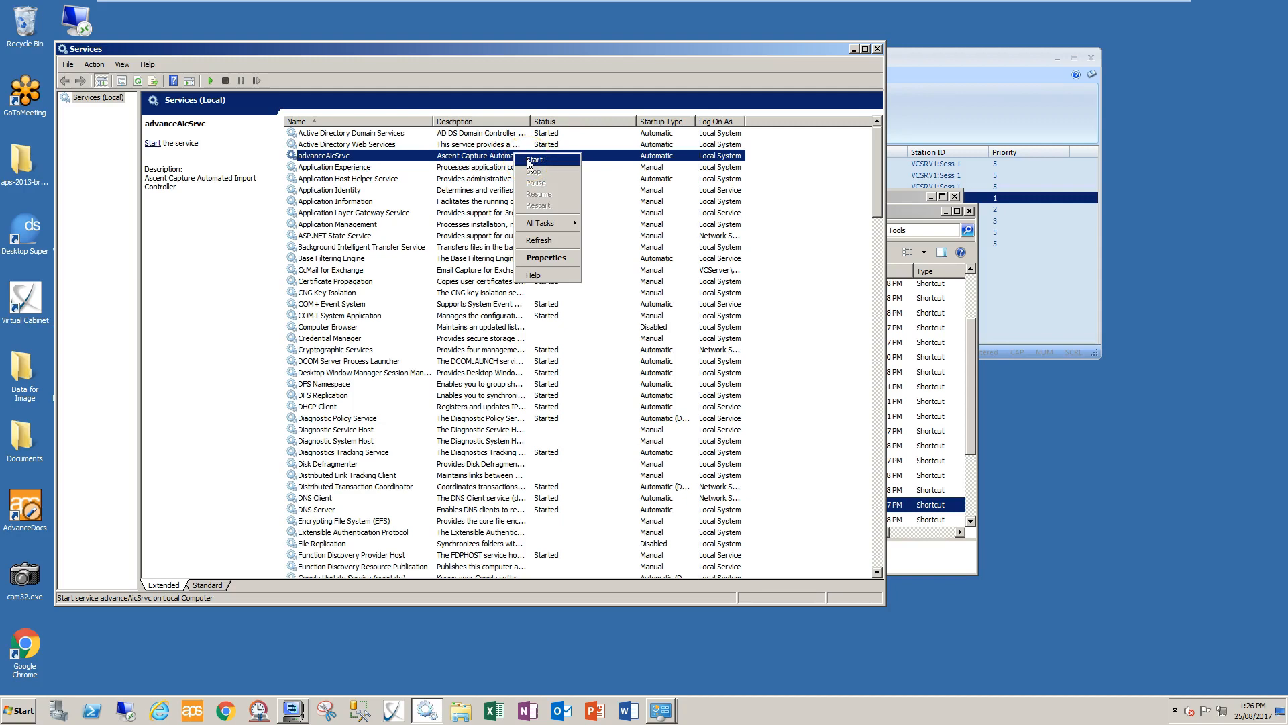
pyautogui.click(881, 156)
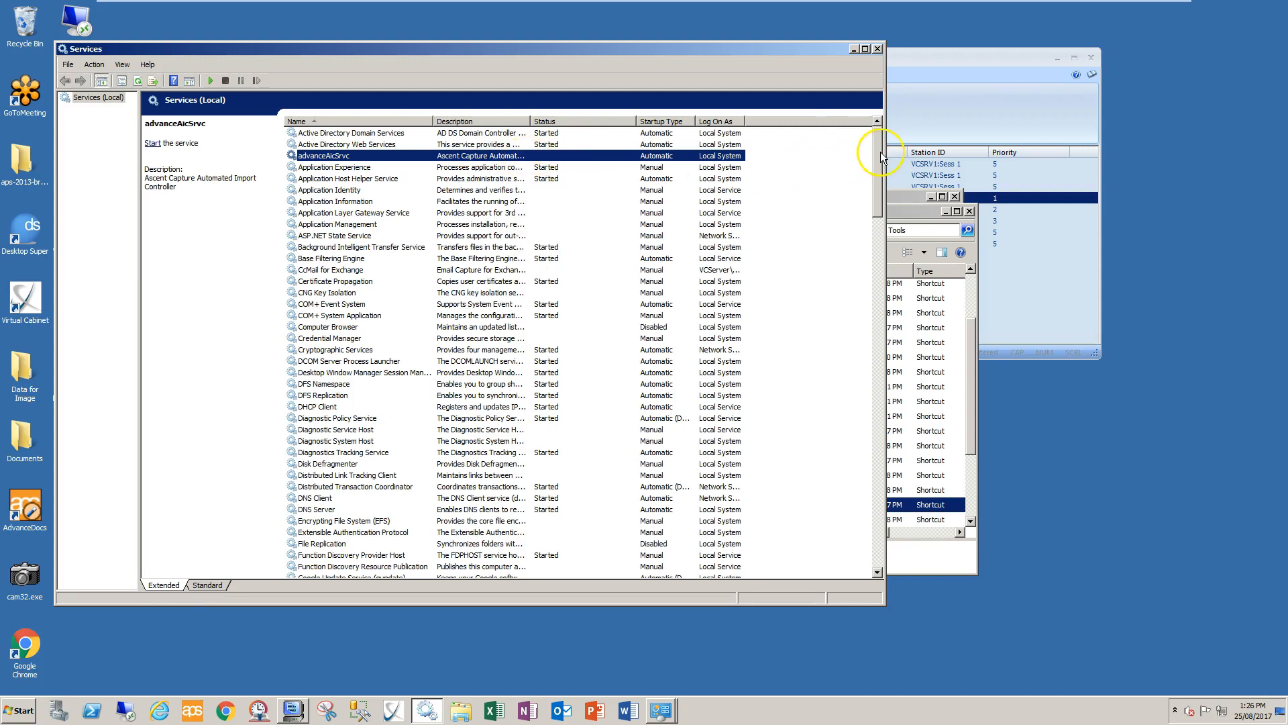
# Review the Kofax Capture Export, PDF Generator and Recognition Server services, widening the Log On As column to read their accounts
pyautogui.moveTo(881, 156); pyautogui.dragTo(859, 240)
pyautogui.click(442, 346)
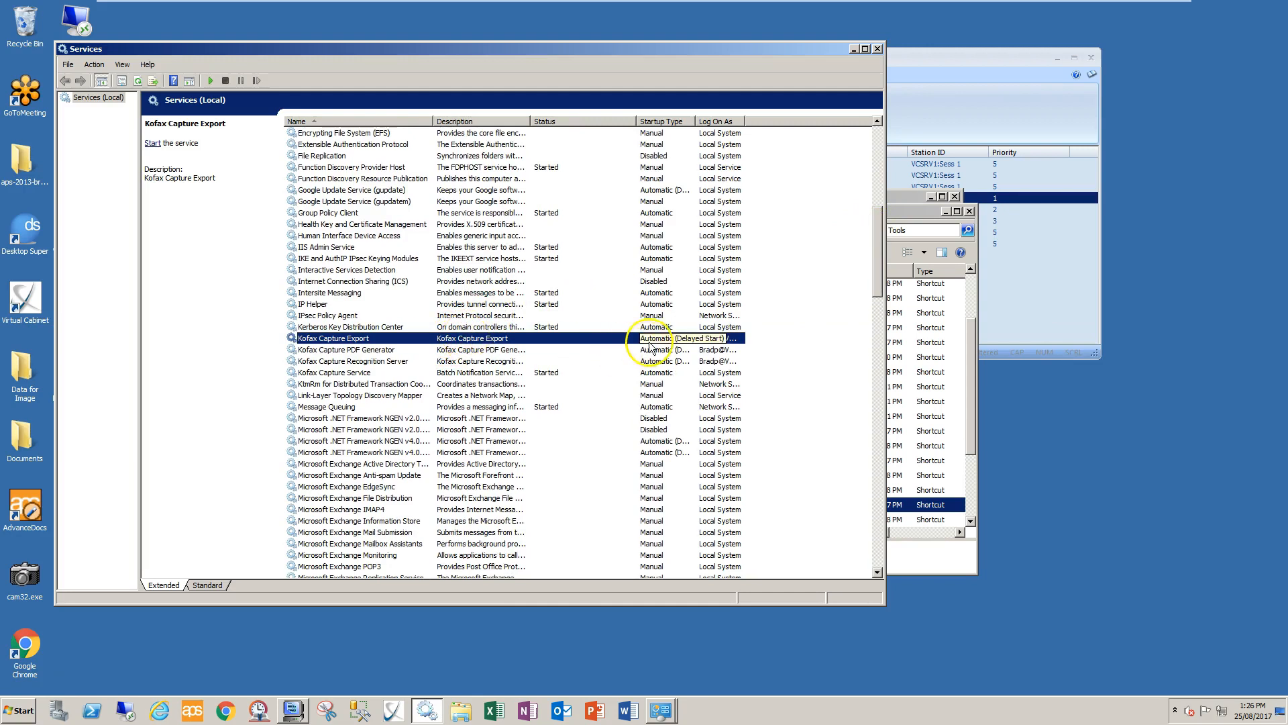
pyautogui.click(493, 349)
pyautogui.click(500, 362)
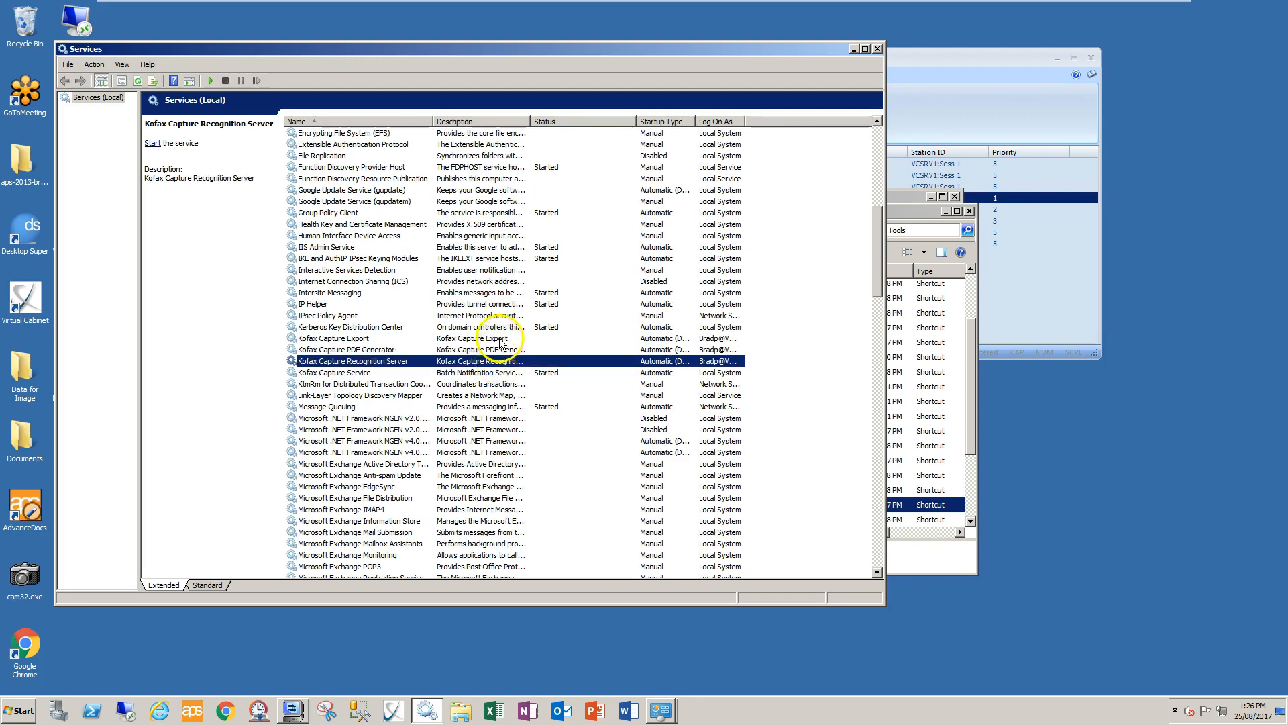
pyautogui.click(497, 338)
pyautogui.moveTo(746, 120); pyautogui.dragTo(820, 121)
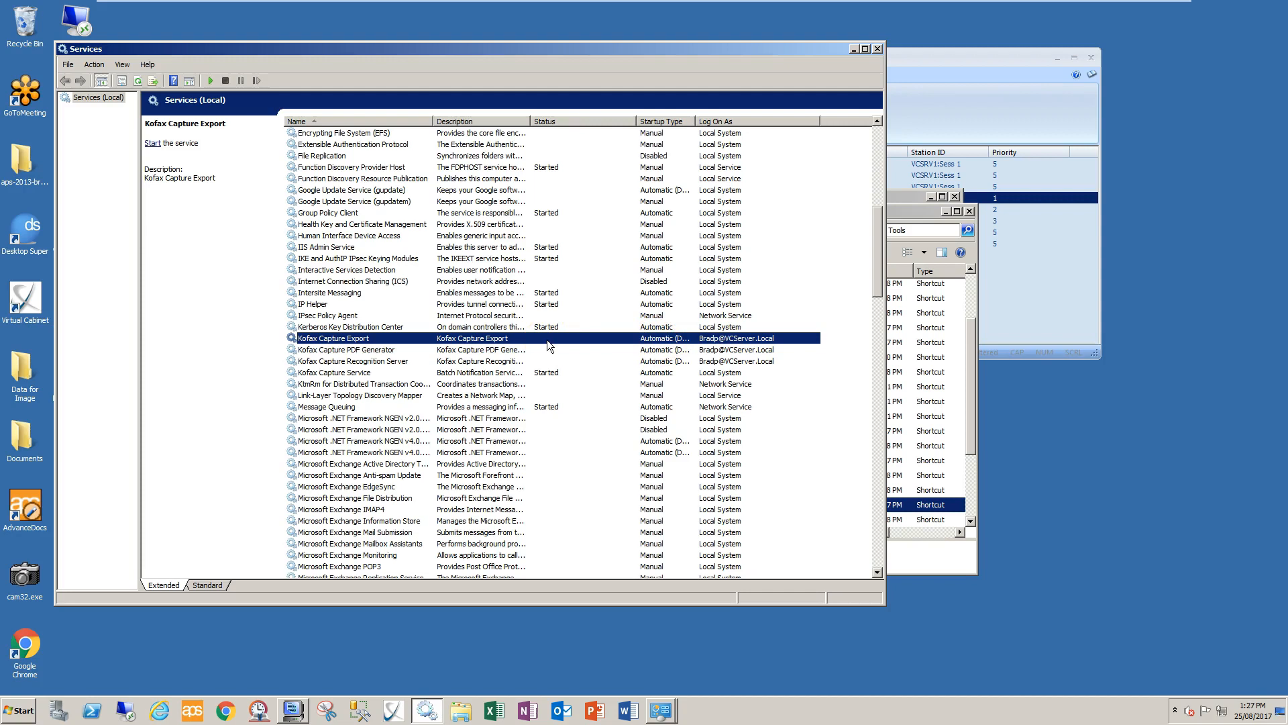
# Start the Kofax Capture Export service
pyautogui.click(703, 343)
pyautogui.rightClick(492, 344)
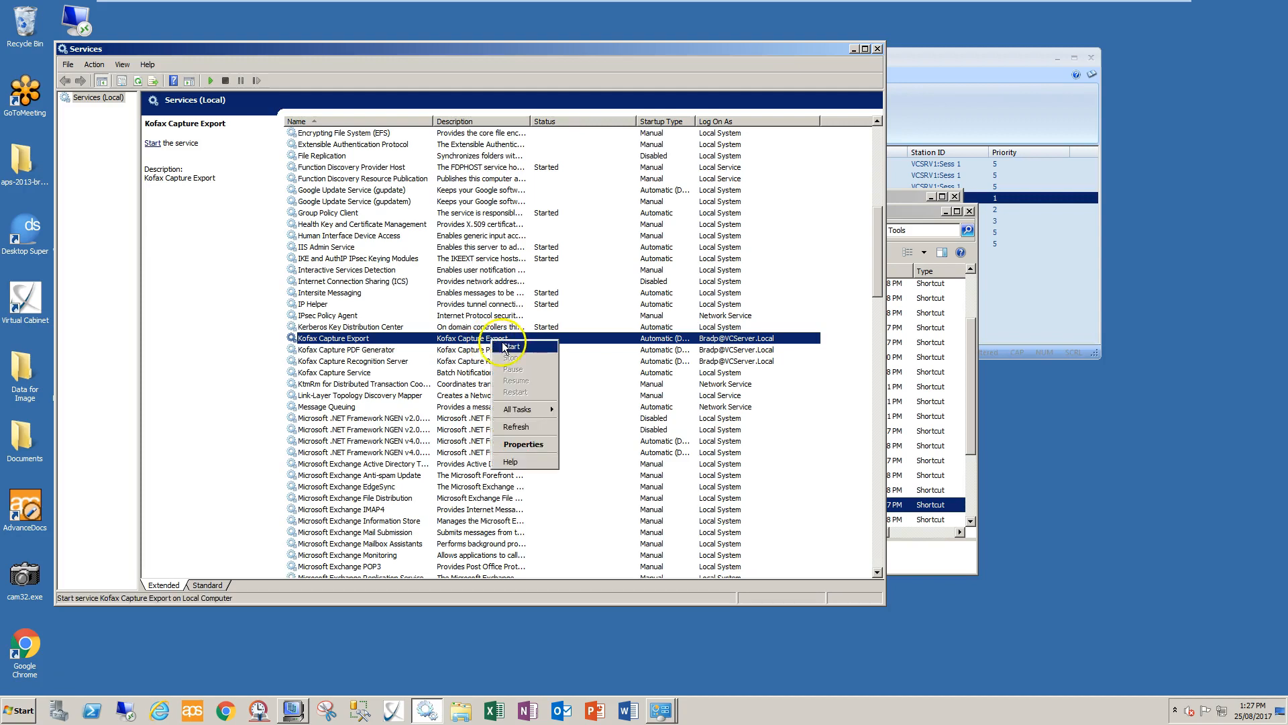
pyautogui.click(510, 346)
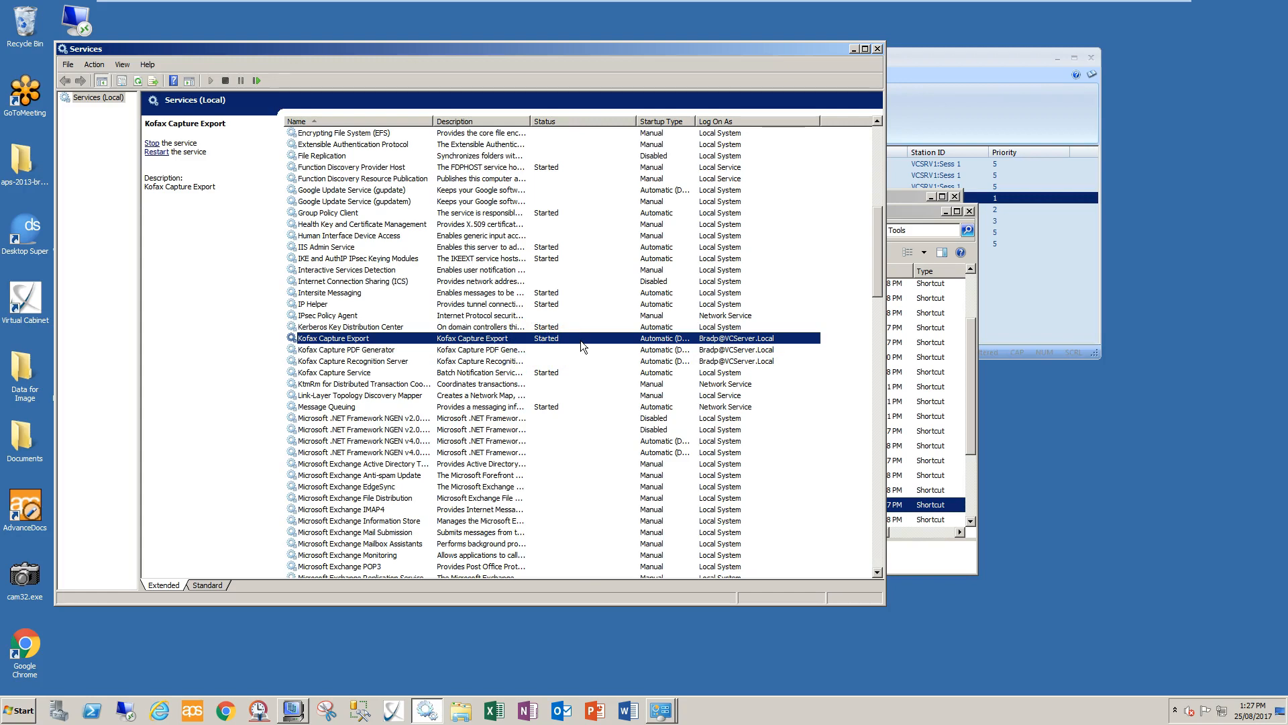
# Inspect the log-on account settings in the Kofax Capture Export service's properties, then close them without changes
pyautogui.click(521, 350)
pyautogui.click(519, 339)
pyautogui.rightClick(490, 338)
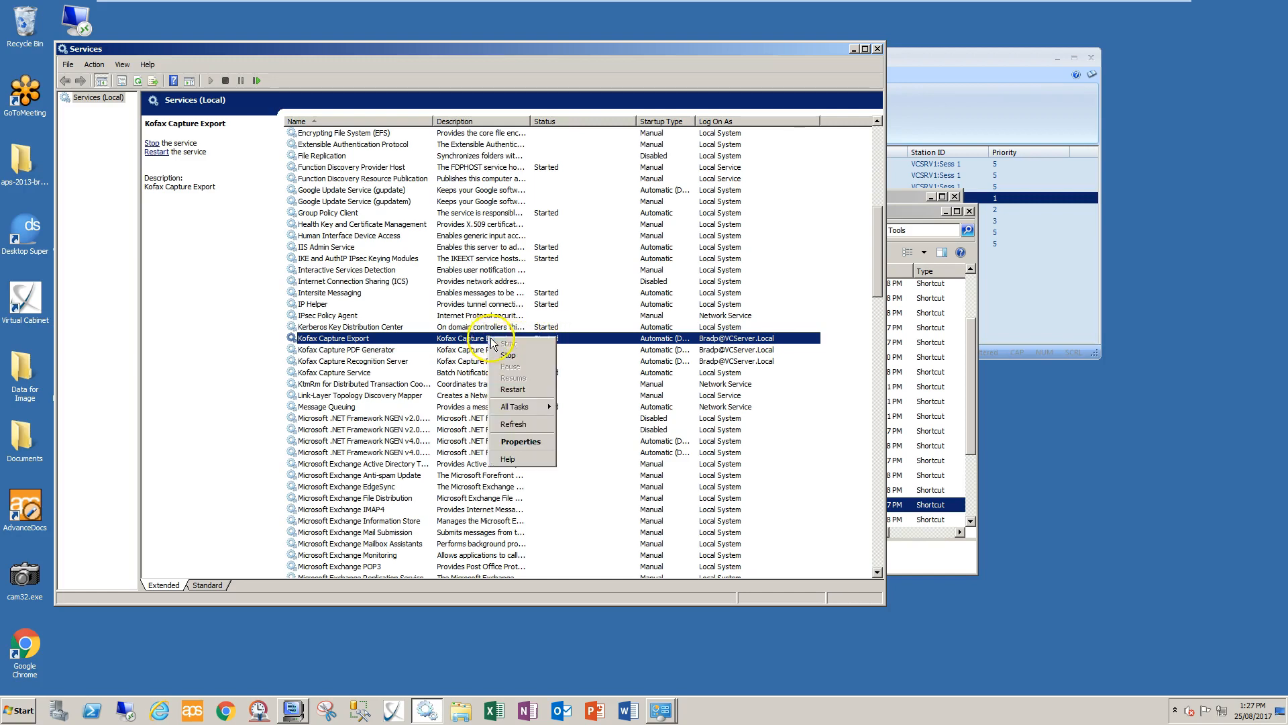
pyautogui.click(522, 442)
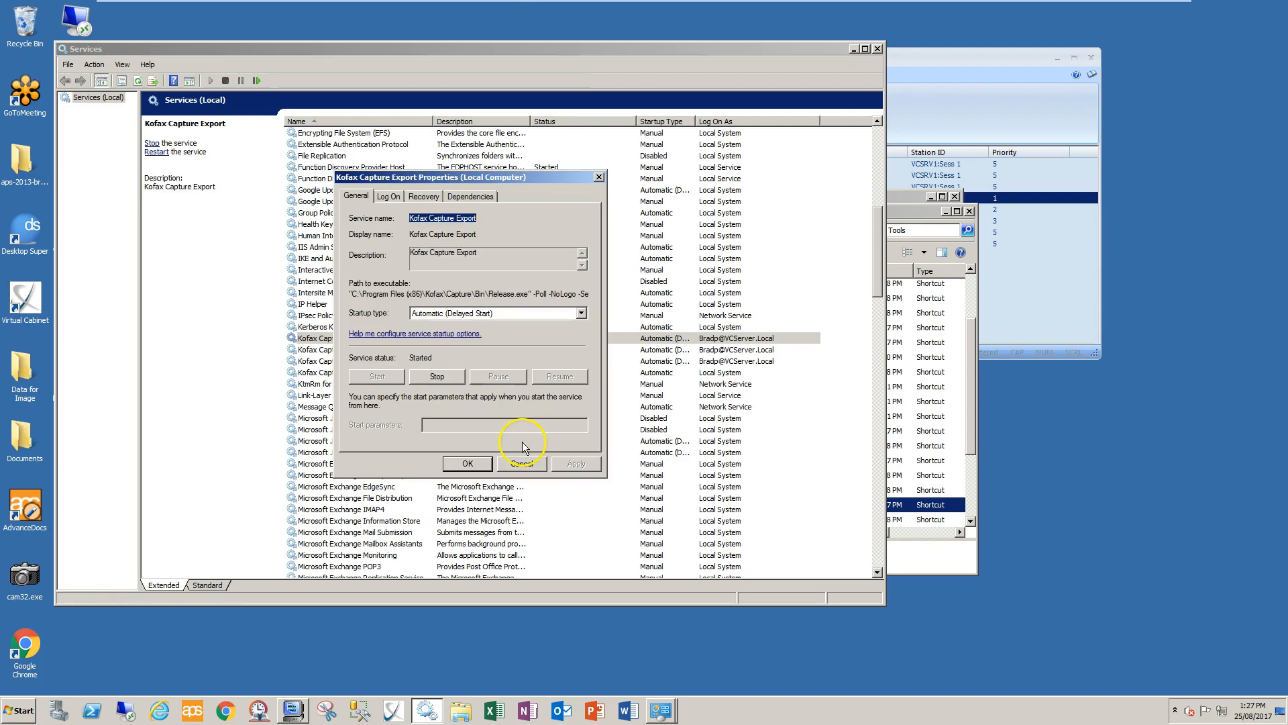
pyautogui.click(387, 196)
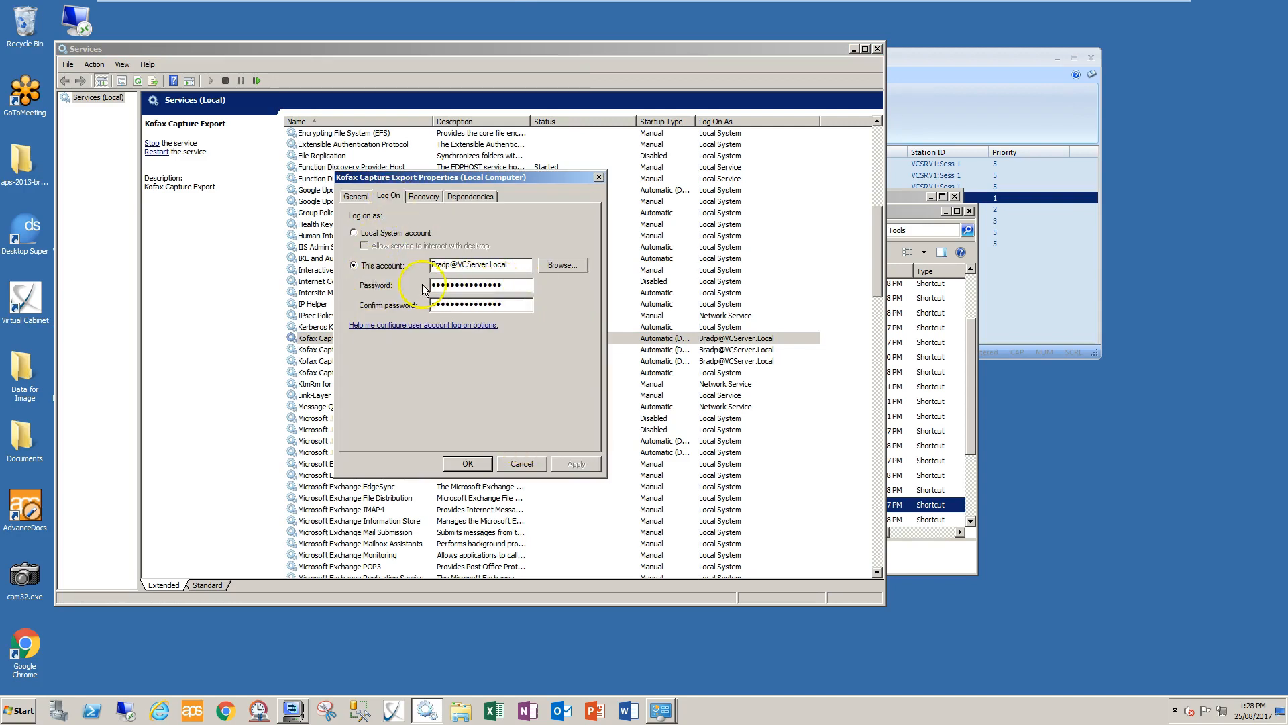
pyautogui.click(515, 466)
# Start the Kofax Capture PDF Generator and Kofax Capture Recognition Server services
pyautogui.click(524, 350)
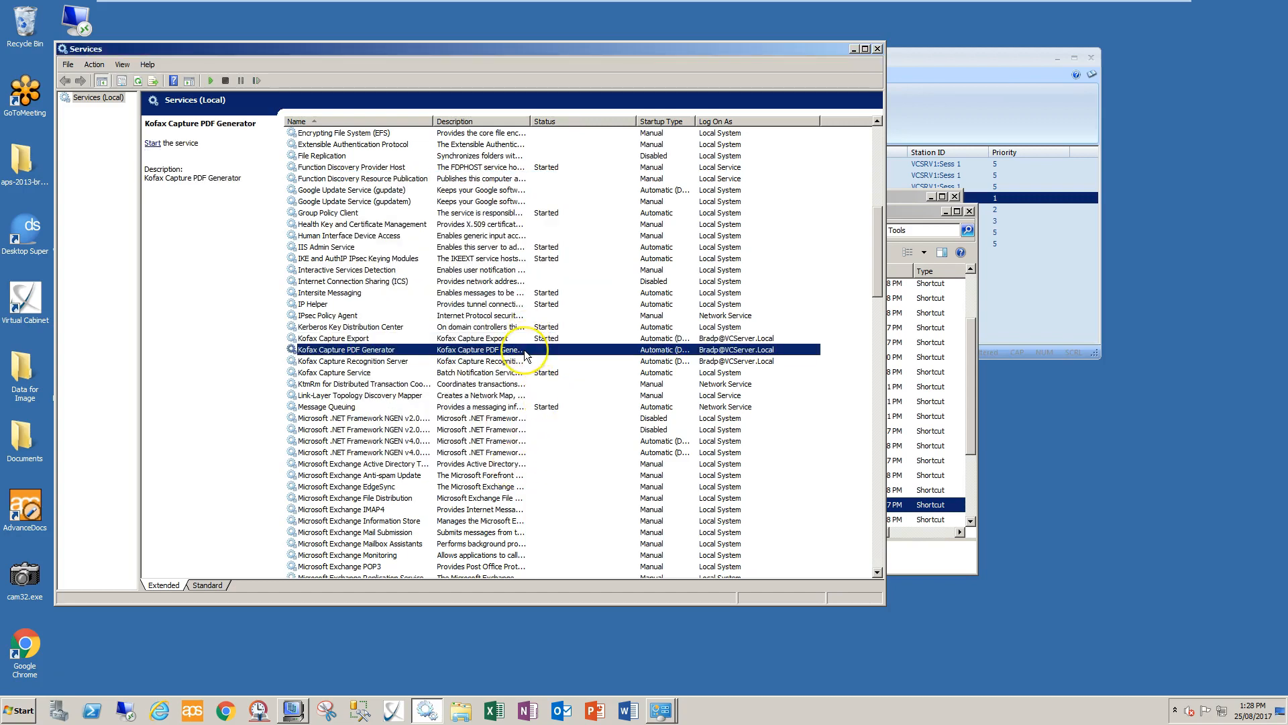
pyautogui.rightClick(525, 355)
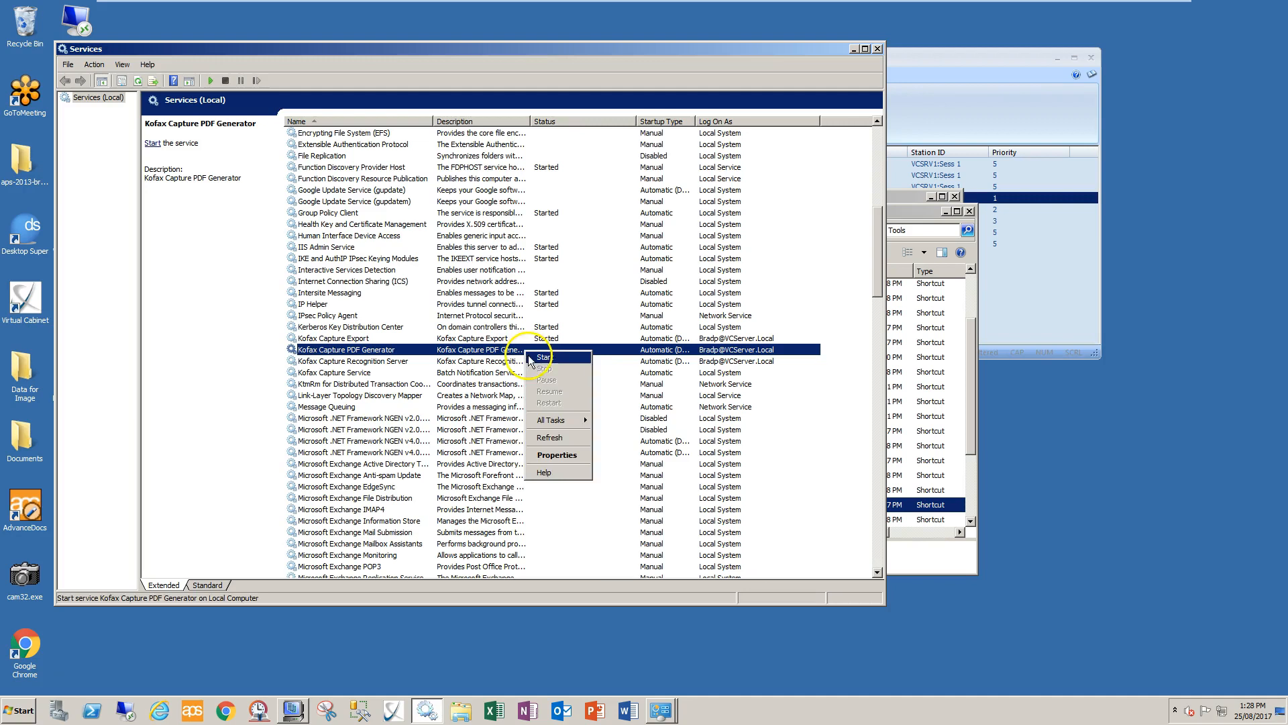
pyautogui.click(540, 363)
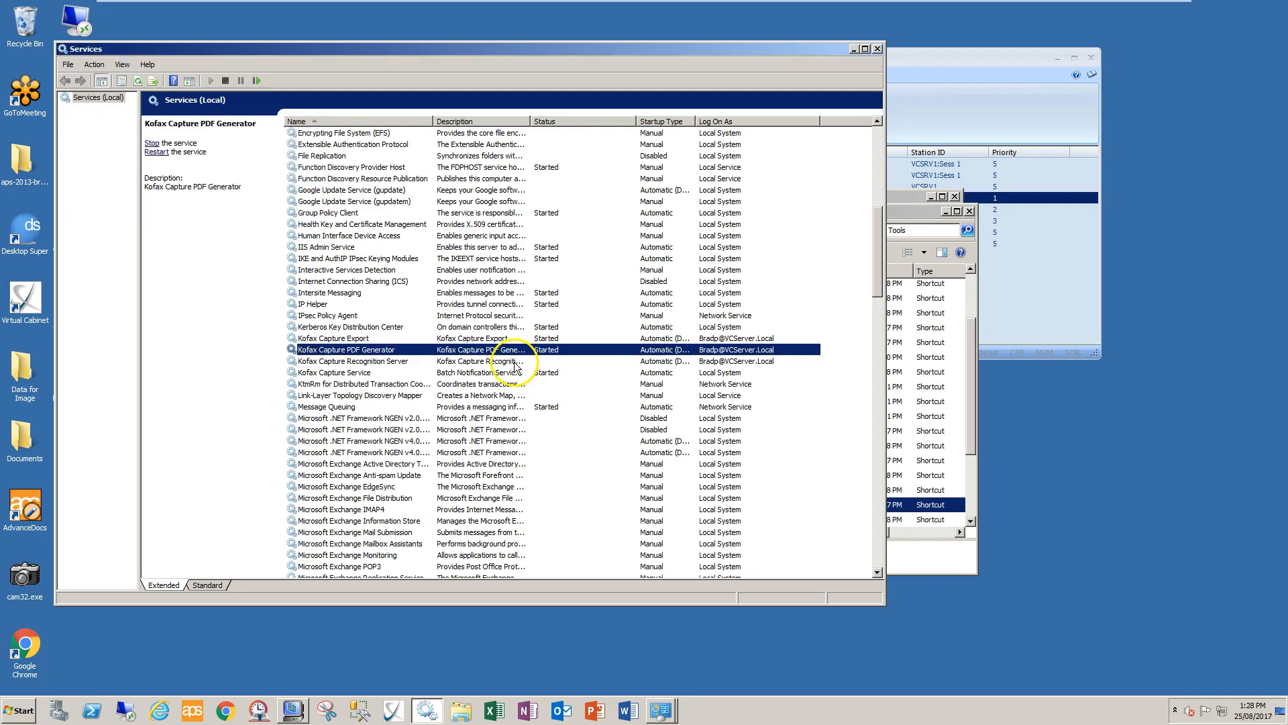
pyautogui.click(515, 362)
pyautogui.rightClick(515, 362)
pyautogui.click(535, 370)
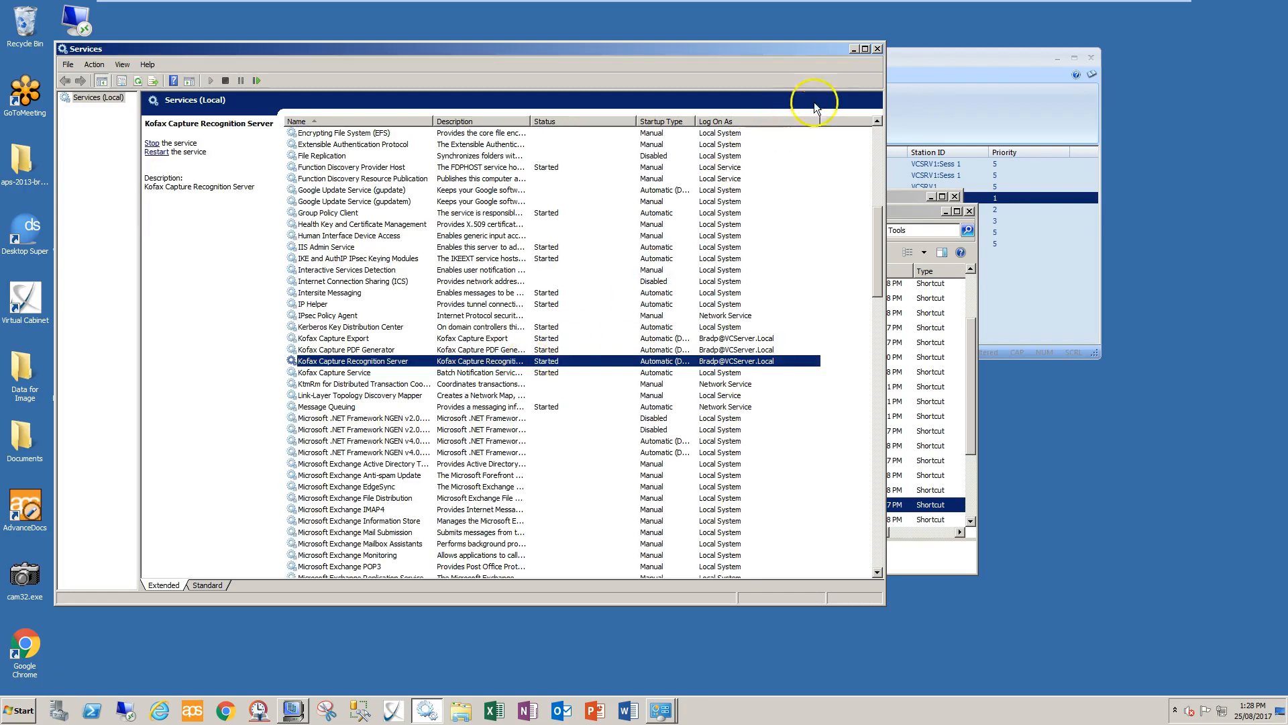
# Close the Services, Administrative Tools and Control Panel windows and check the queue progress of the BAS - IAS - PAYG and APS Internal Barcoded Documents batches
pyautogui.click(877, 48)
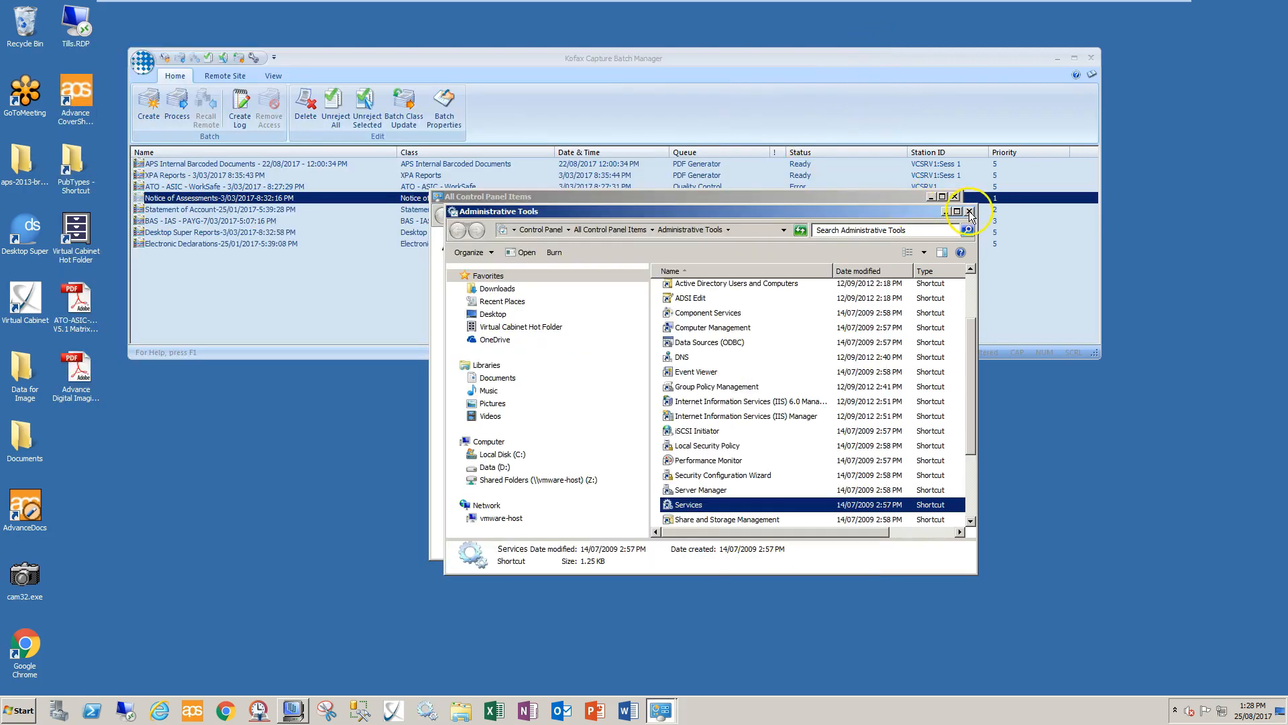
pyautogui.click(970, 211)
pyautogui.click(965, 207)
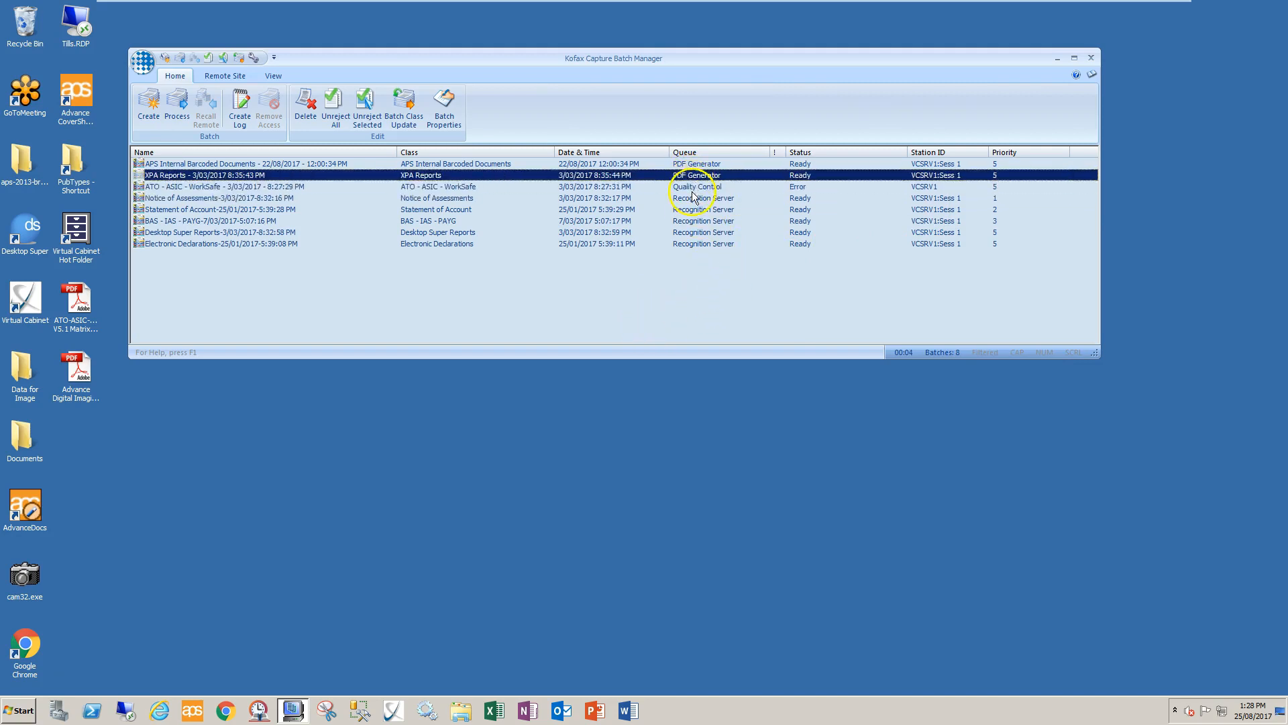
pyautogui.click(730, 210)
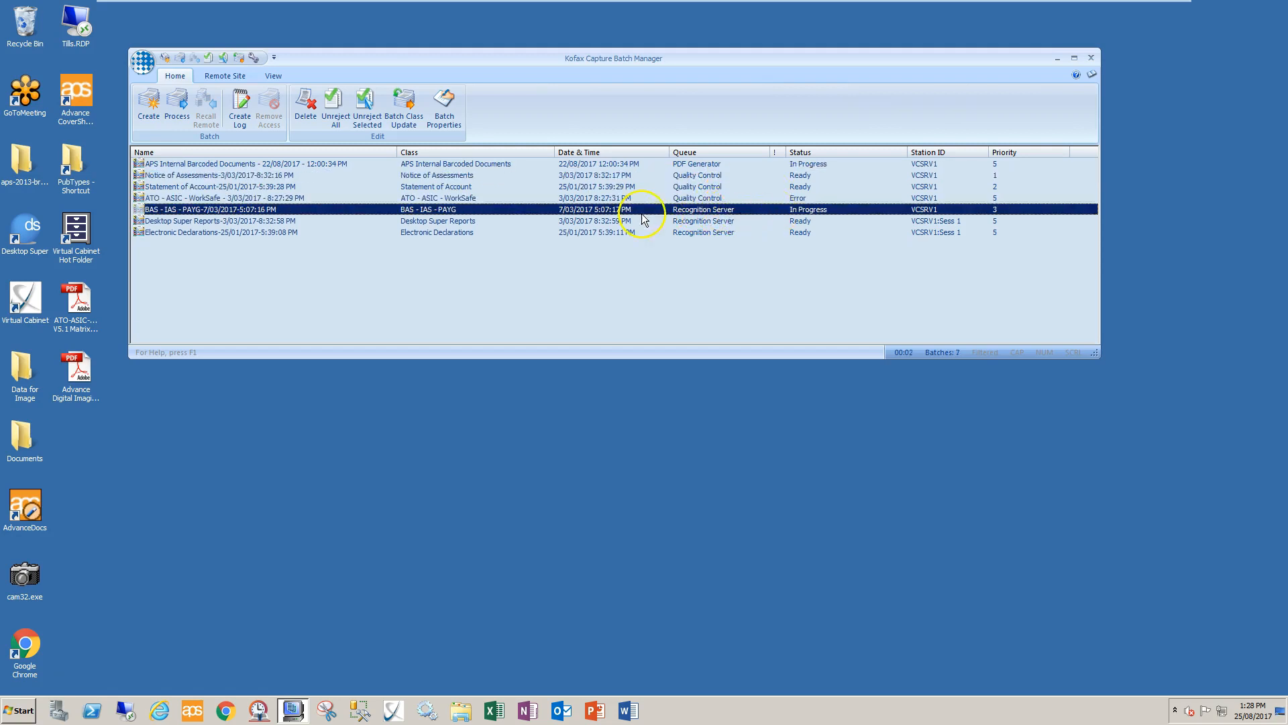
pyautogui.click(691, 165)
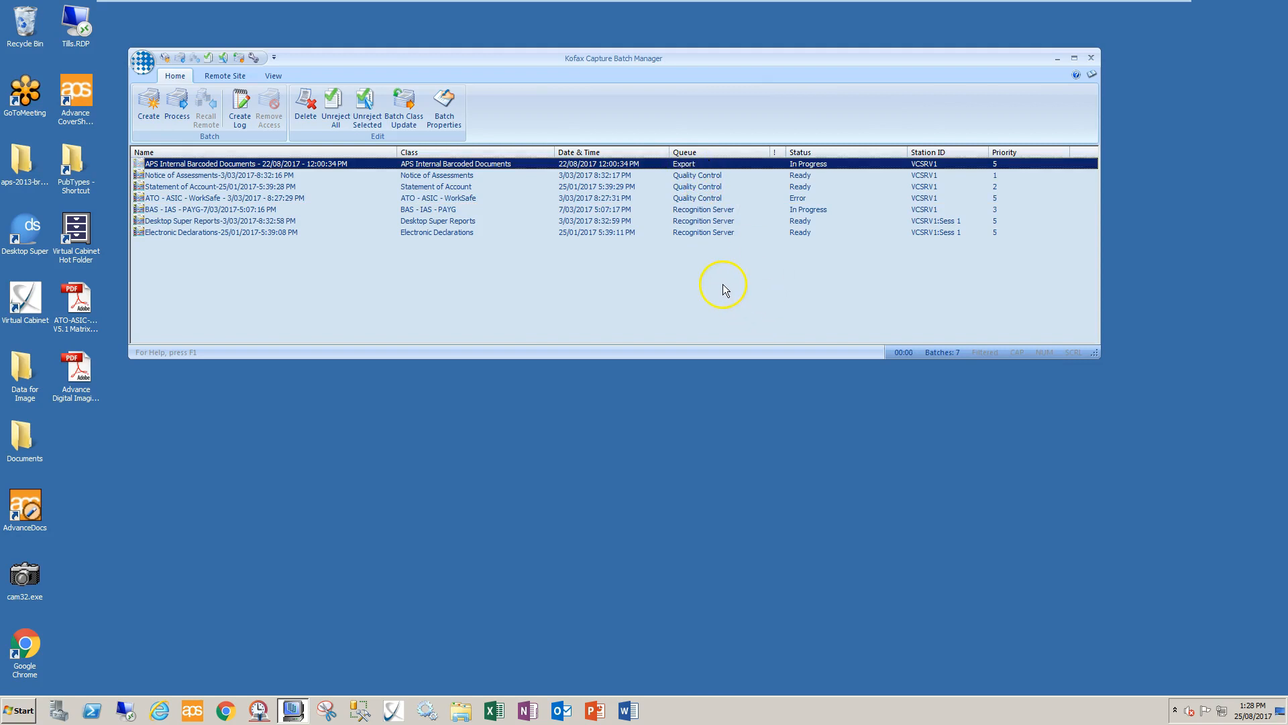